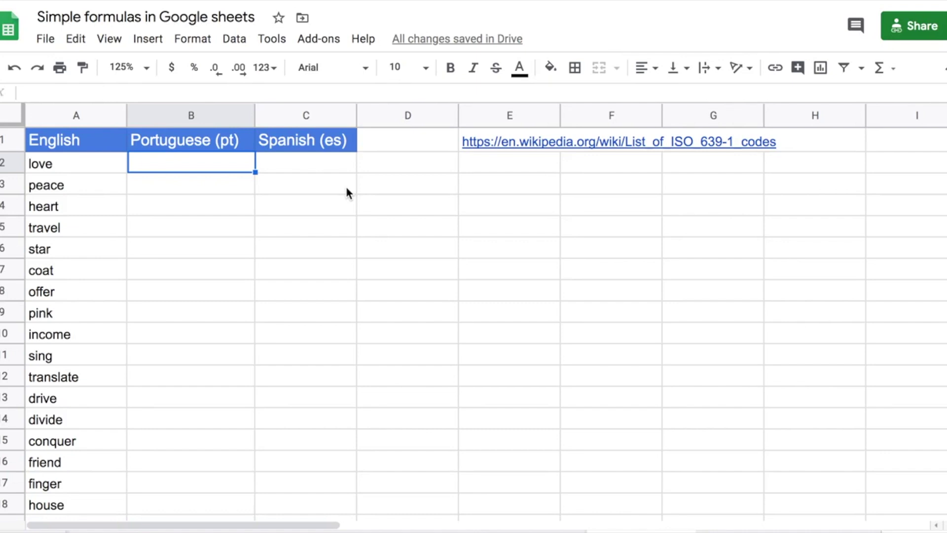
- Enter a GOOGLETRANSLATE formula in B2 that translates A2 from "en" to "pt"
type("=")
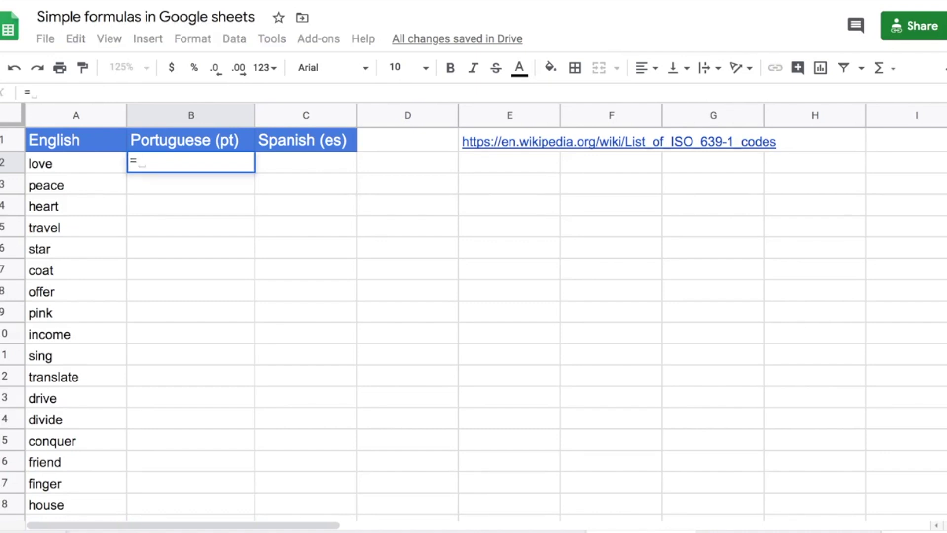
type("g")
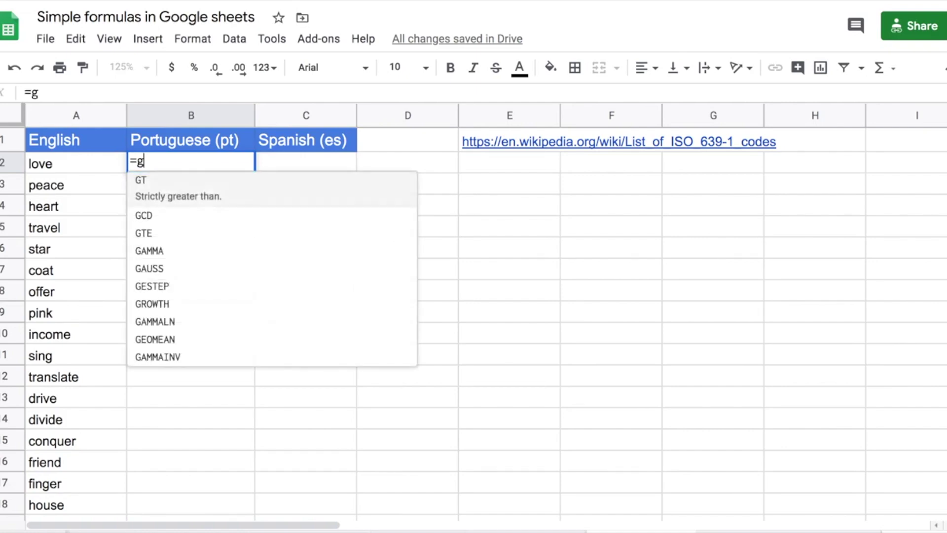
type("oogl")
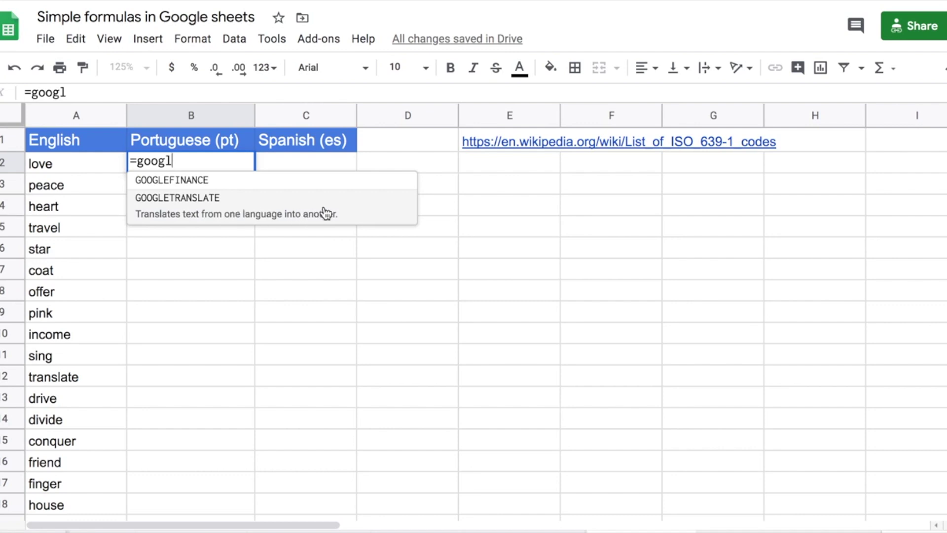
left_click(341, 205)
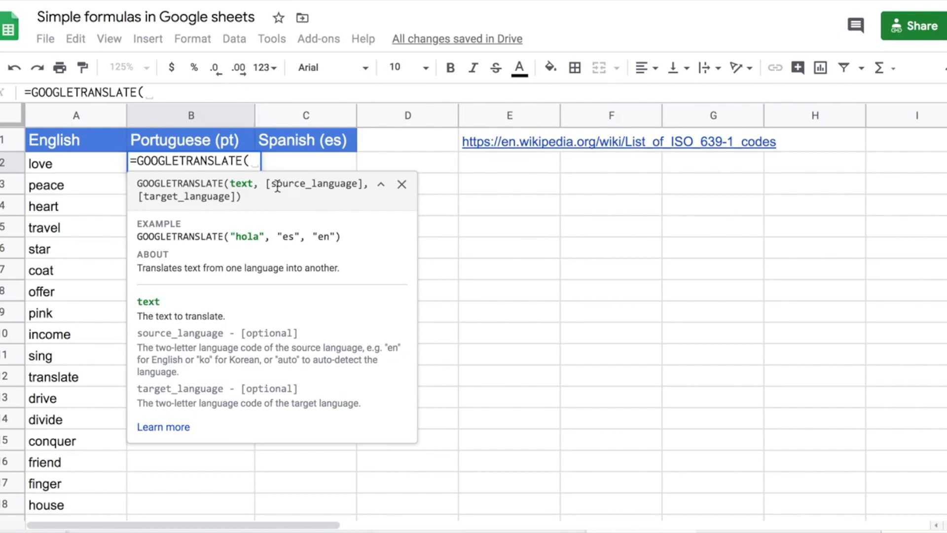
left_click(65, 162)
type(",")
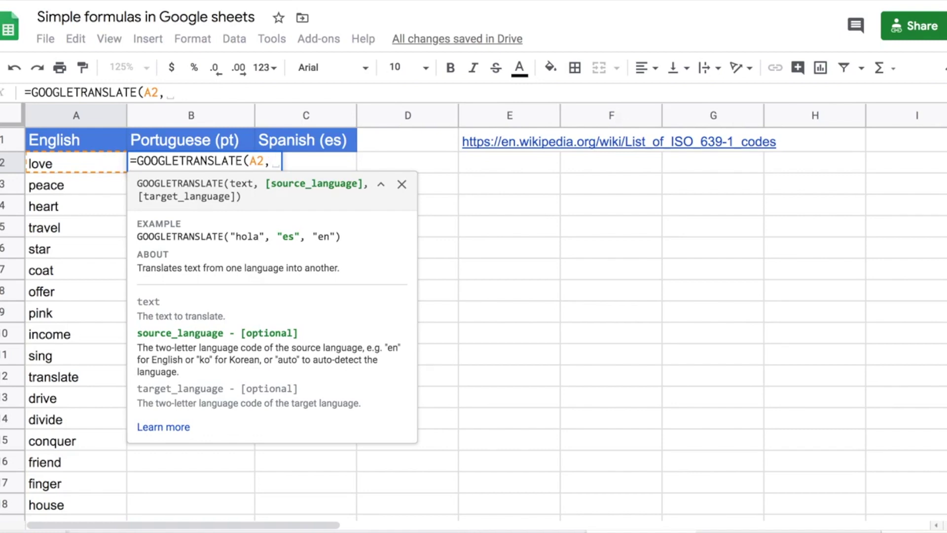
type("\"")
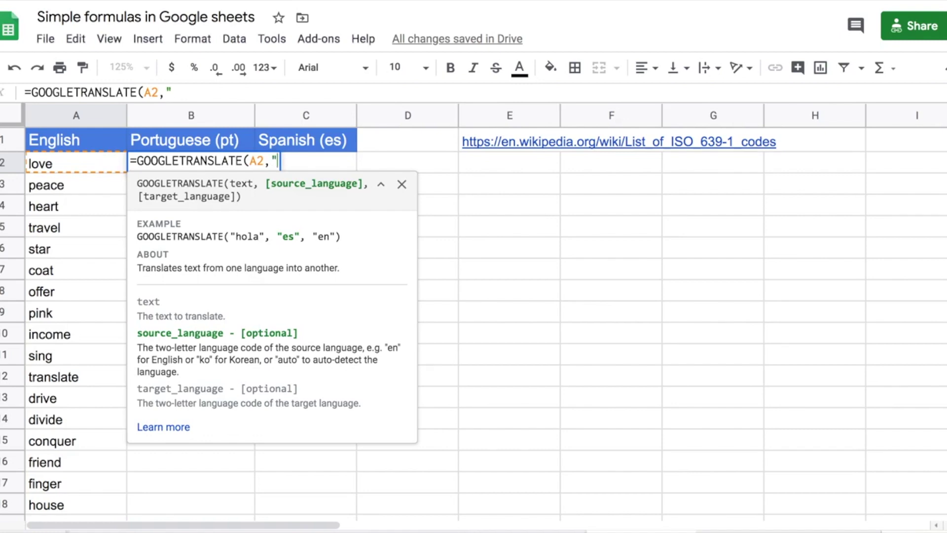
type("en")
type("\"")
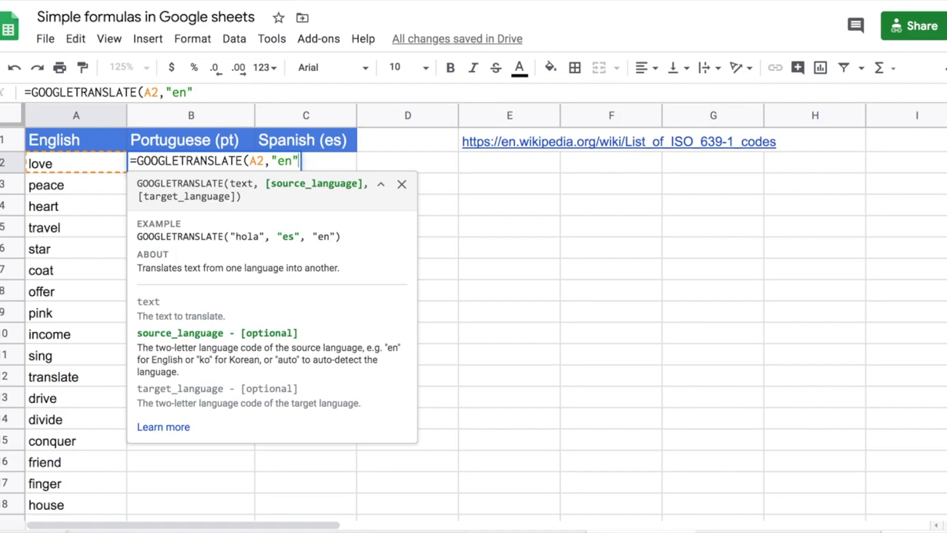
type(",")
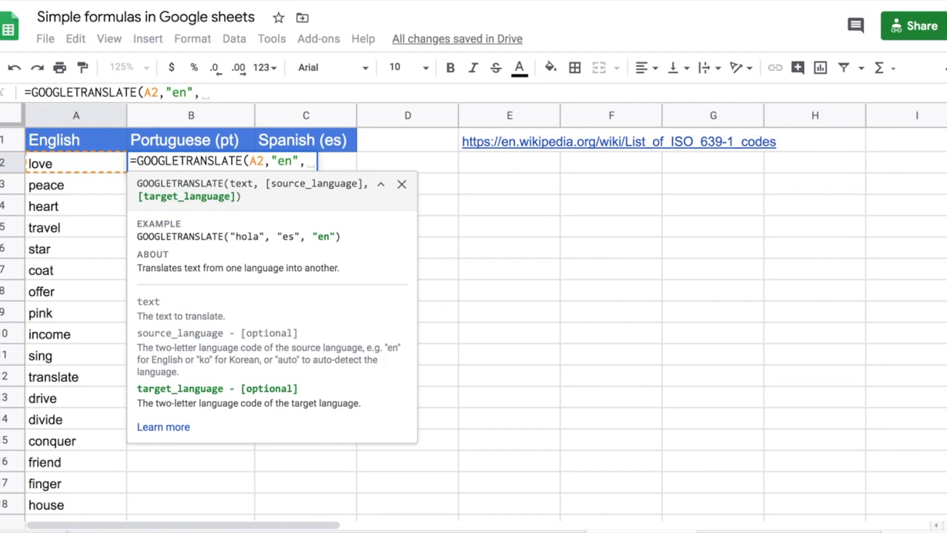
type("\"pt\"")
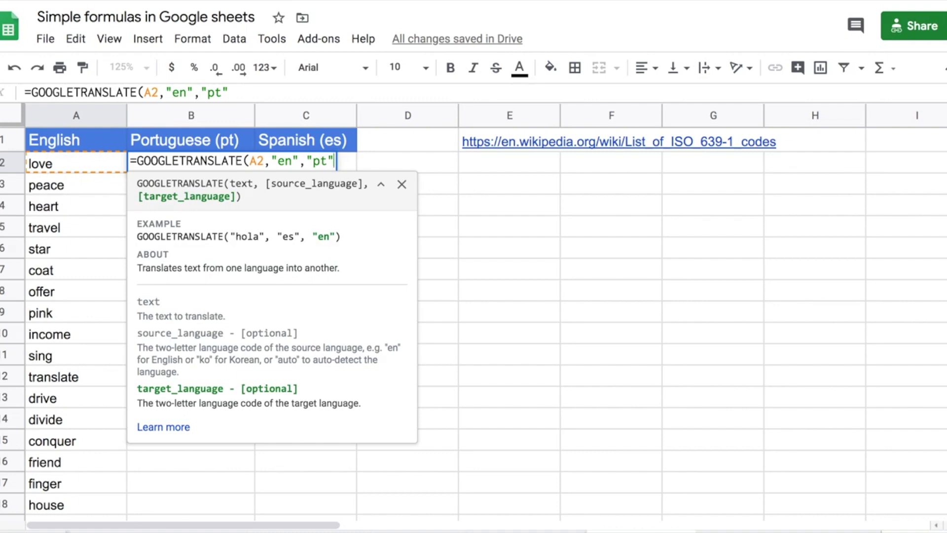
key("Return")
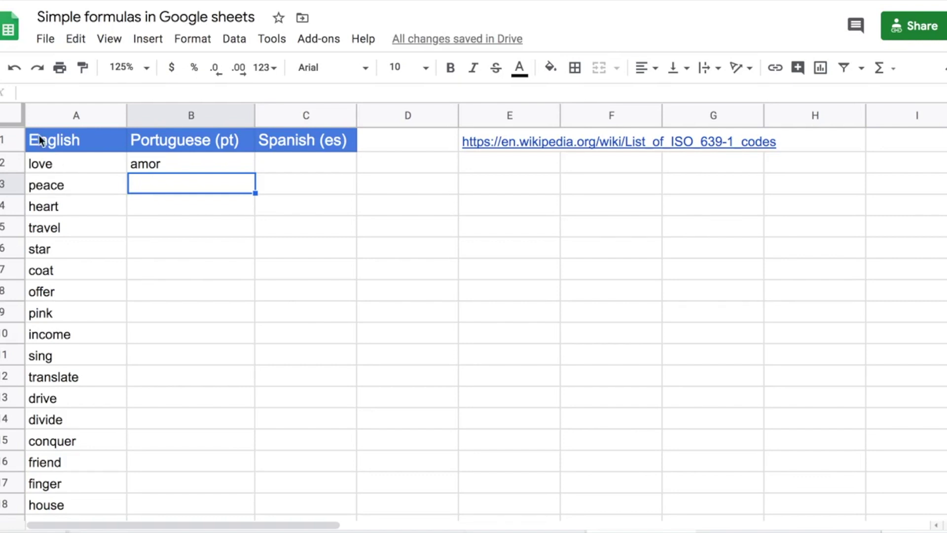
- Fill the translation formula from B2 down the Portuguese column for all listed English words
left_click(205, 165)
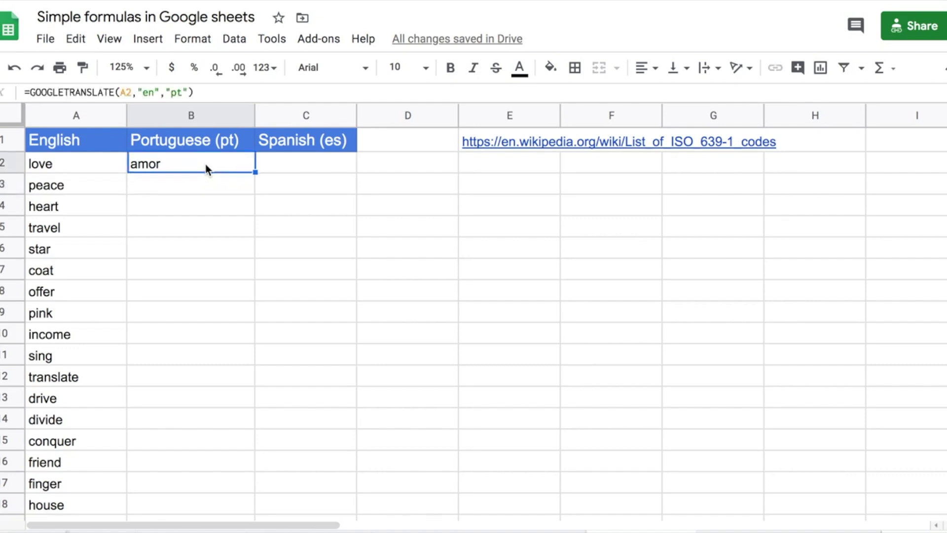
mouse_move(508, 145)
double_click(215, 164)
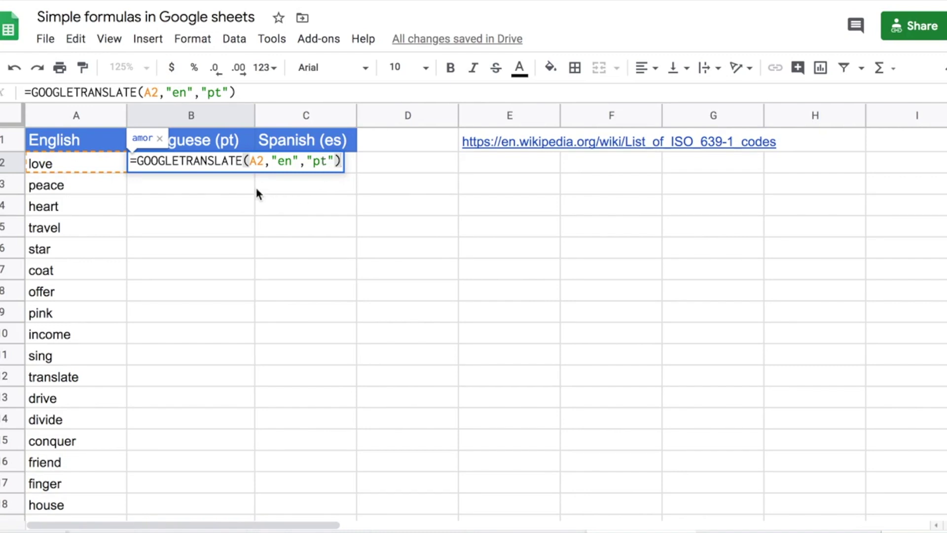
key("Return")
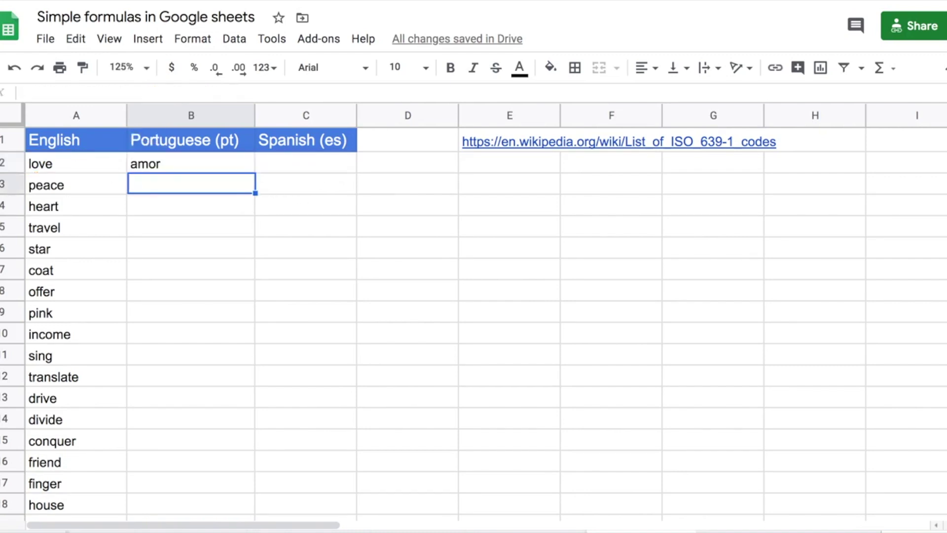
left_click(224, 167)
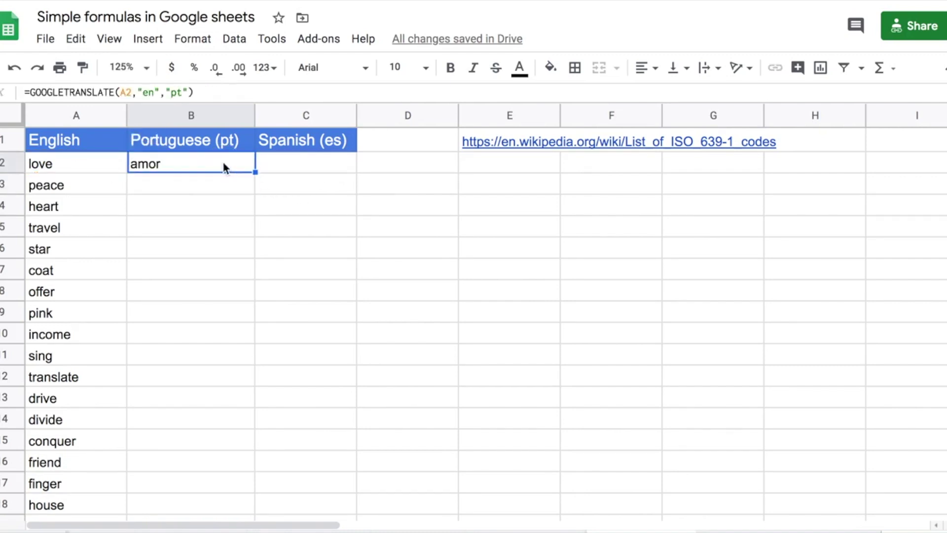
double_click(255, 172)
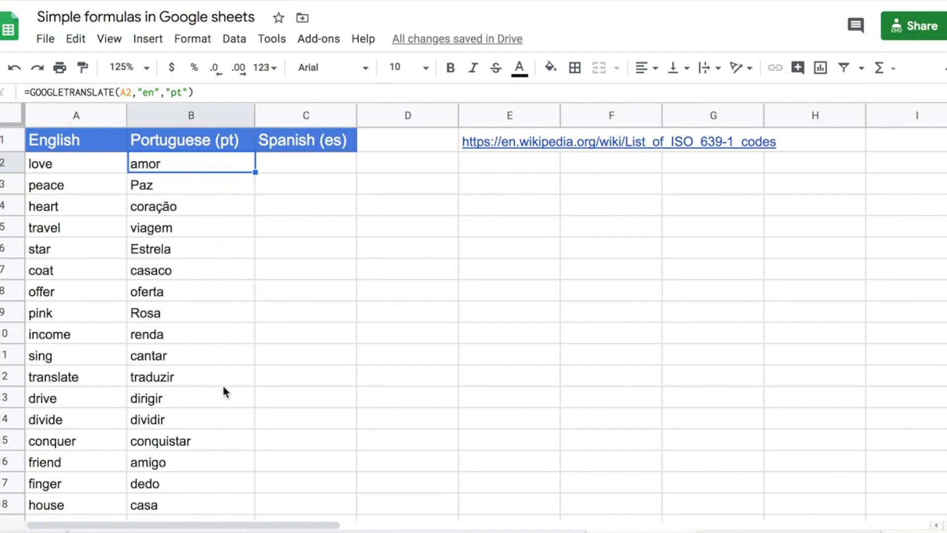
- Copy the Portuguese translations in B2:B19 and paste them back over themselves as values only
scroll(223, 388, "down", 2)
scroll(223, 387, "up", 2)
scroll(211, 186, "down", 2)
scroll(212, 187, "up", 2)
key("ctrl+shift+Down")
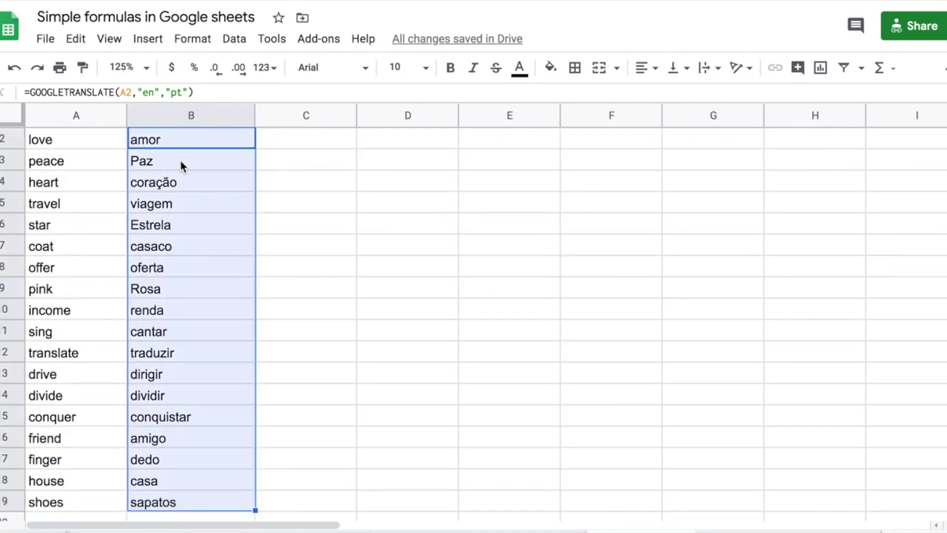
scroll(181, 160, "up", 1)
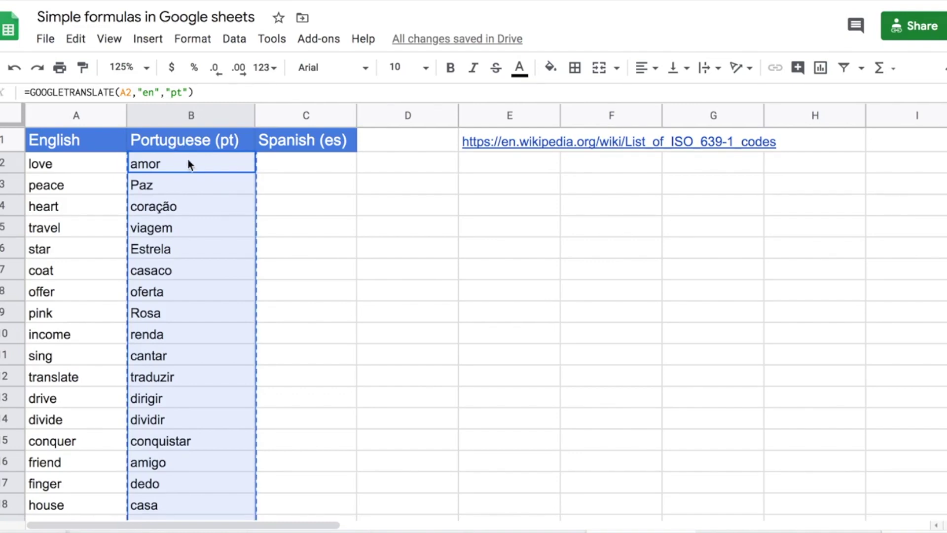
key("ctrl+c")
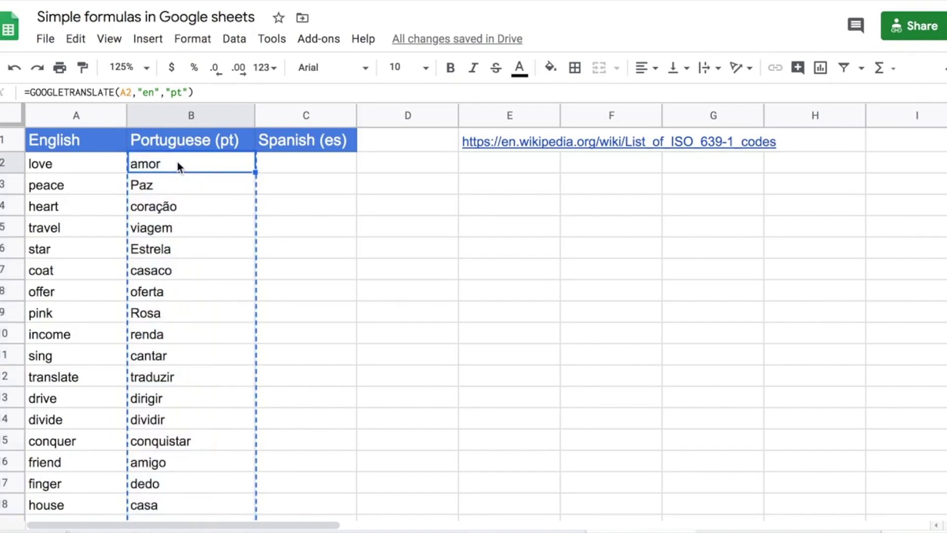
right_click(179, 166)
mouse_move(222, 148)
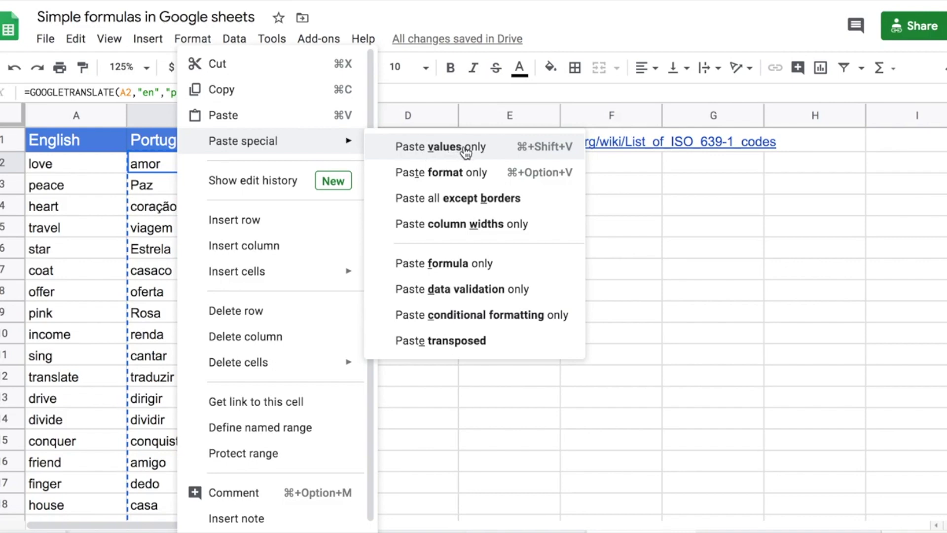
left_click(499, 153)
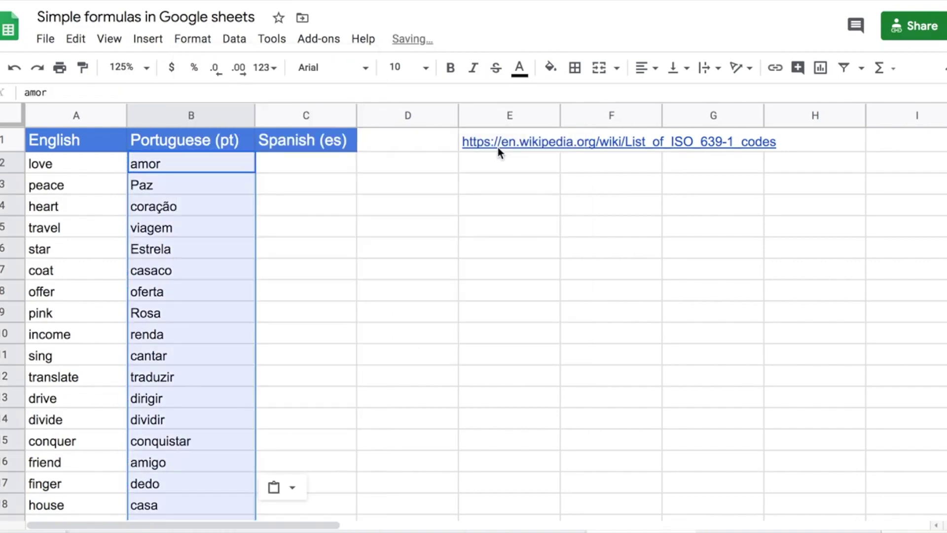
- Inspect the contents of Portuguese cells B2 through B8 to check whether they hold formulas or plain text
left_click(184, 168)
left_click(181, 188)
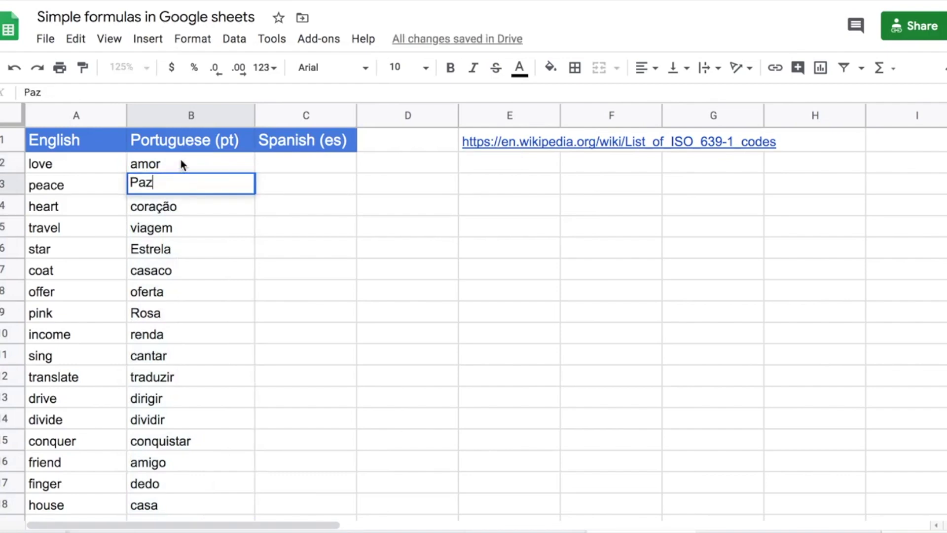
left_click(181, 161)
left_click(181, 185)
left_click(180, 203)
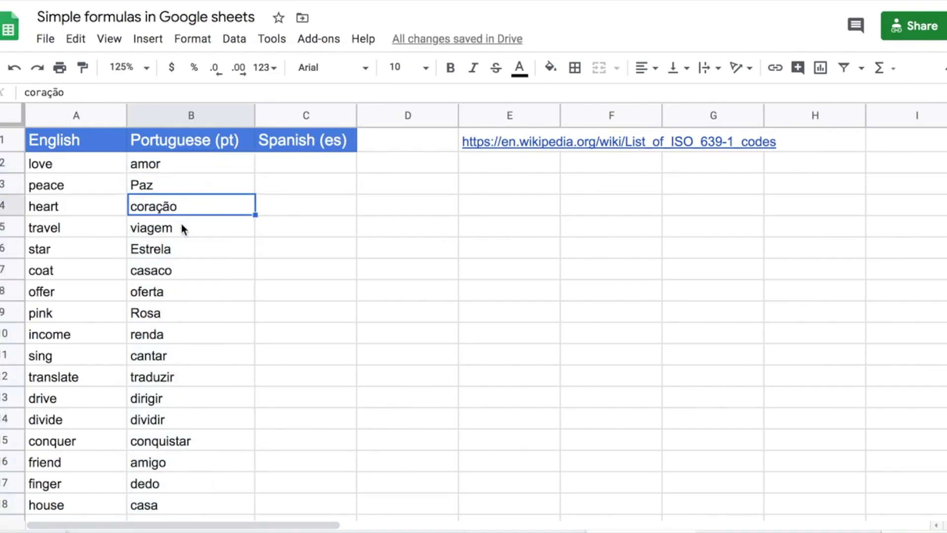
left_click(179, 225)
left_click(182, 245)
left_click(186, 271)
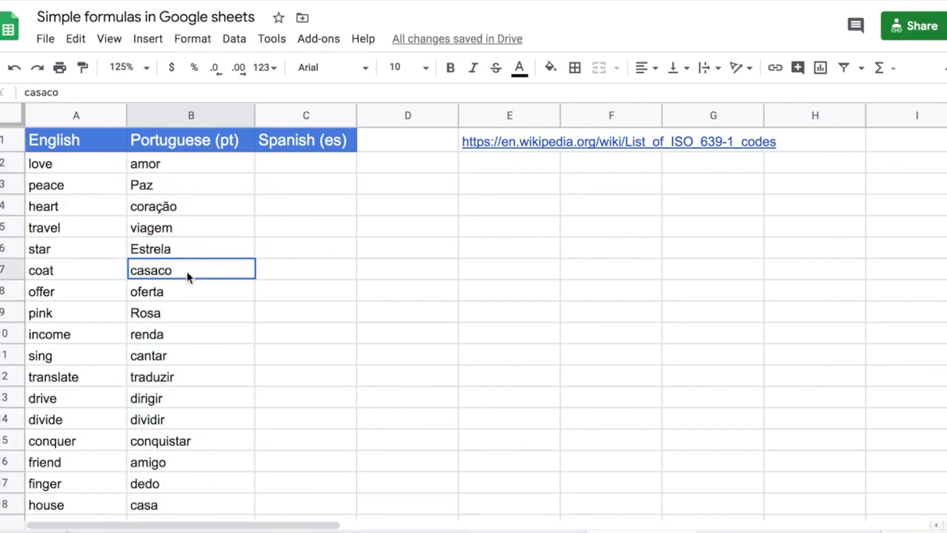
left_click(185, 292)
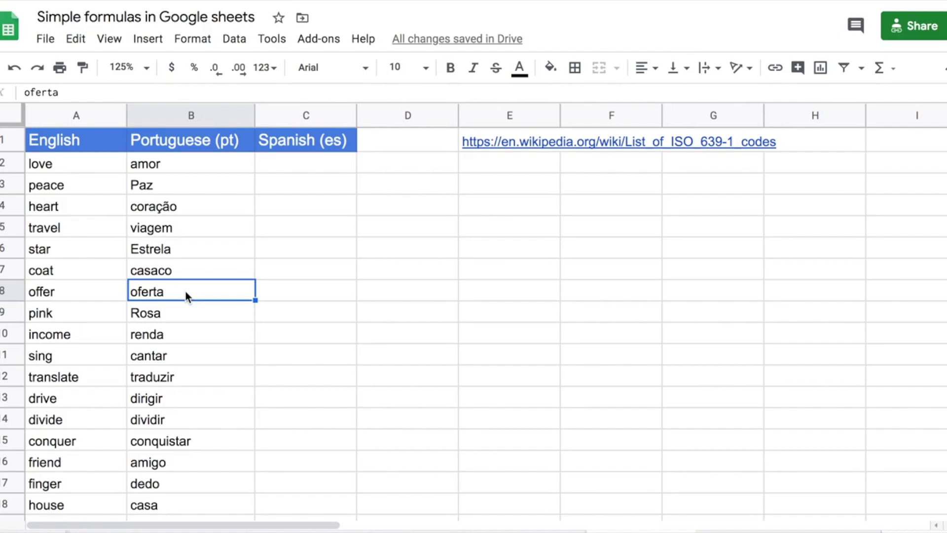
key("Up")
key("Up")
key("Up")
key("Up")
key("Up")
key("Up")
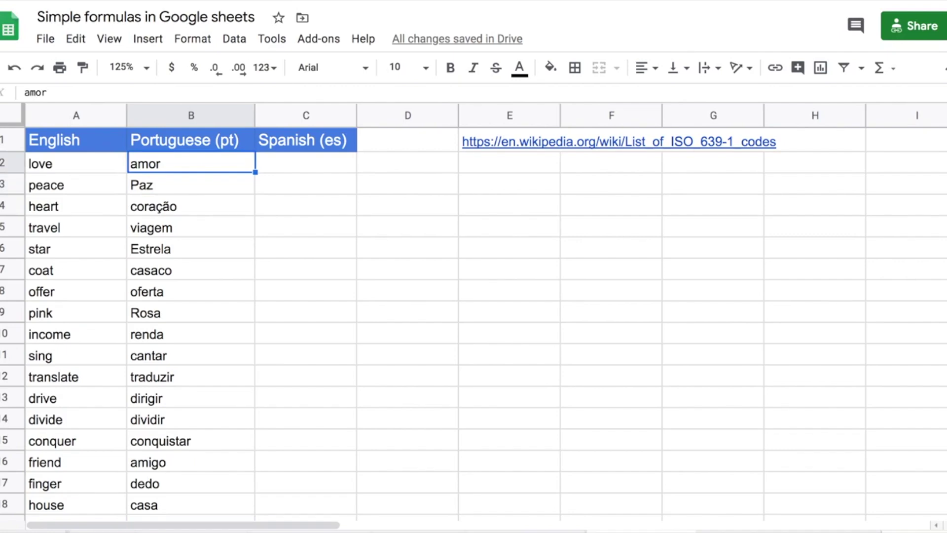
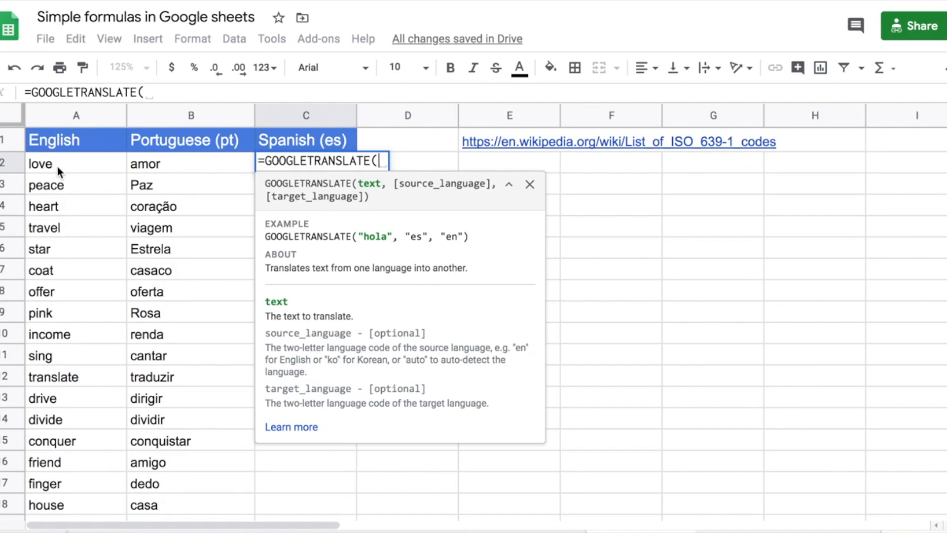
- Enter a GOOGLETRANSLATE formula in C2 that translates A2 from "en" to "es"
left_click(57, 167)
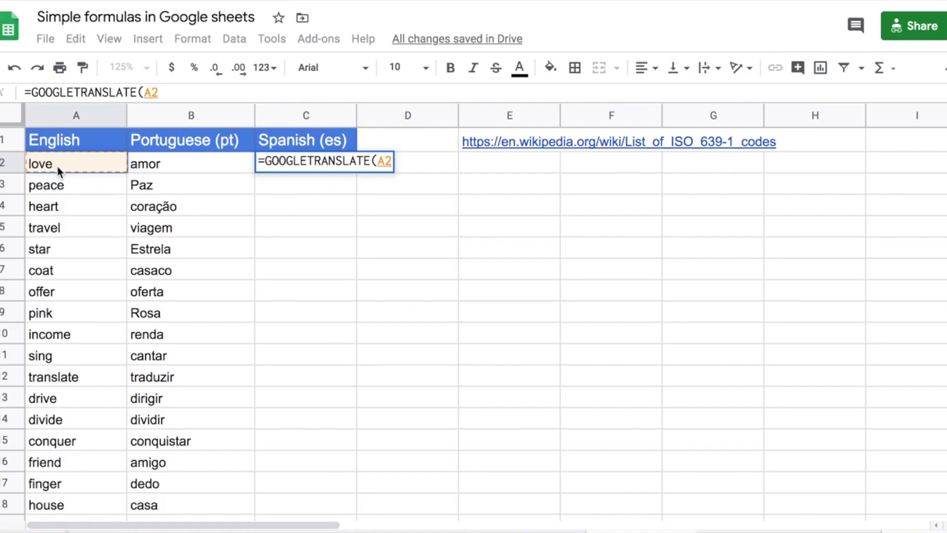
type(",")
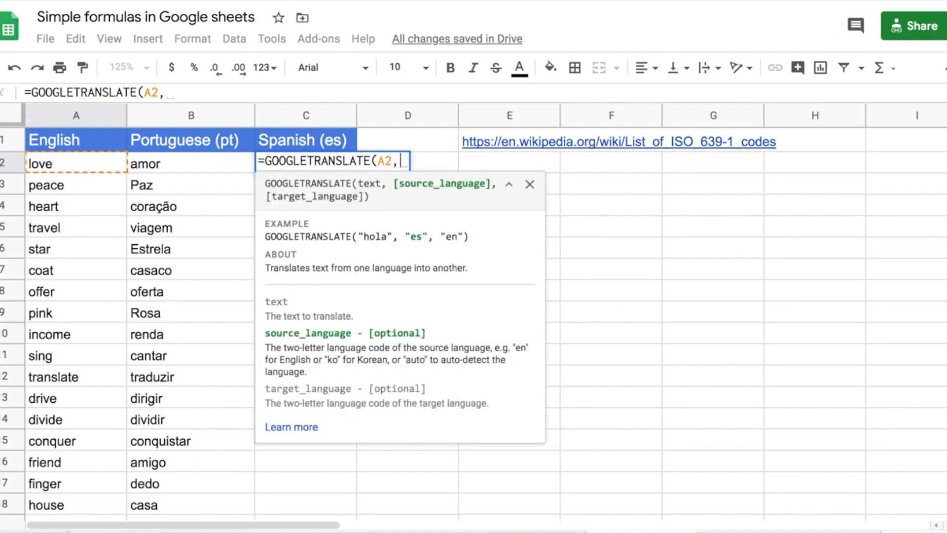
type("\"")
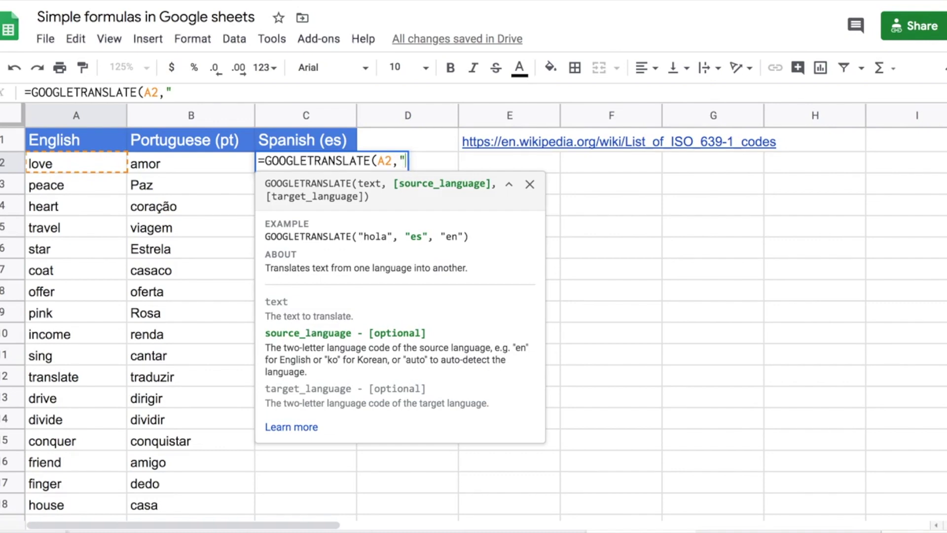
type("en\"")
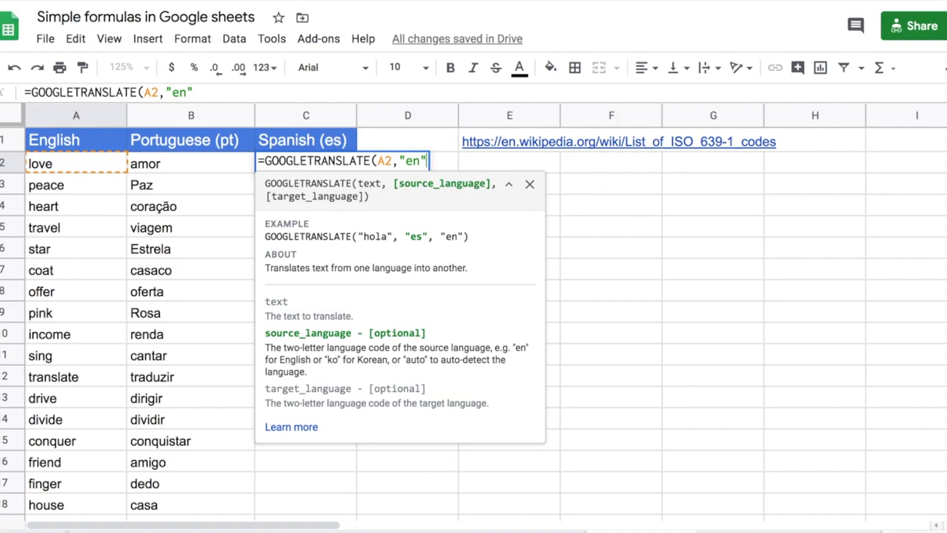
type(",")
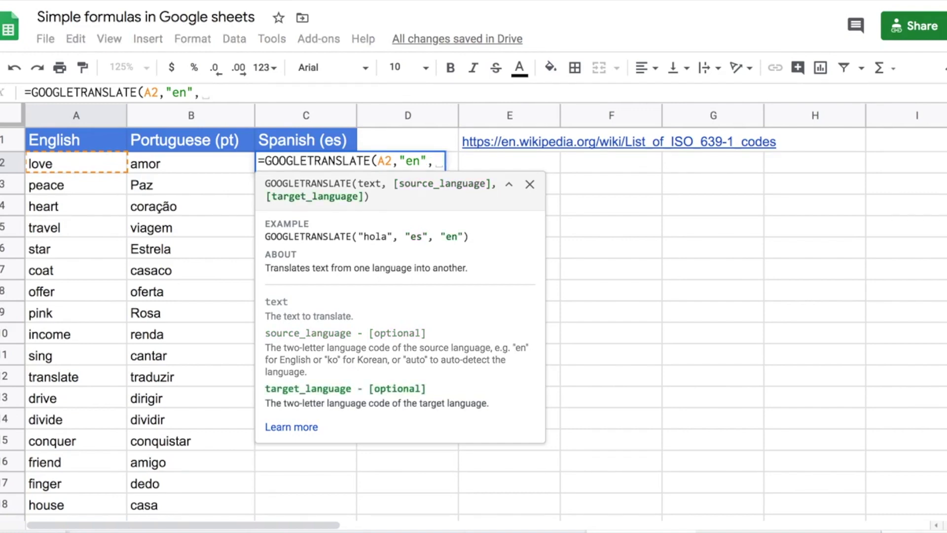
type("\"es\"")
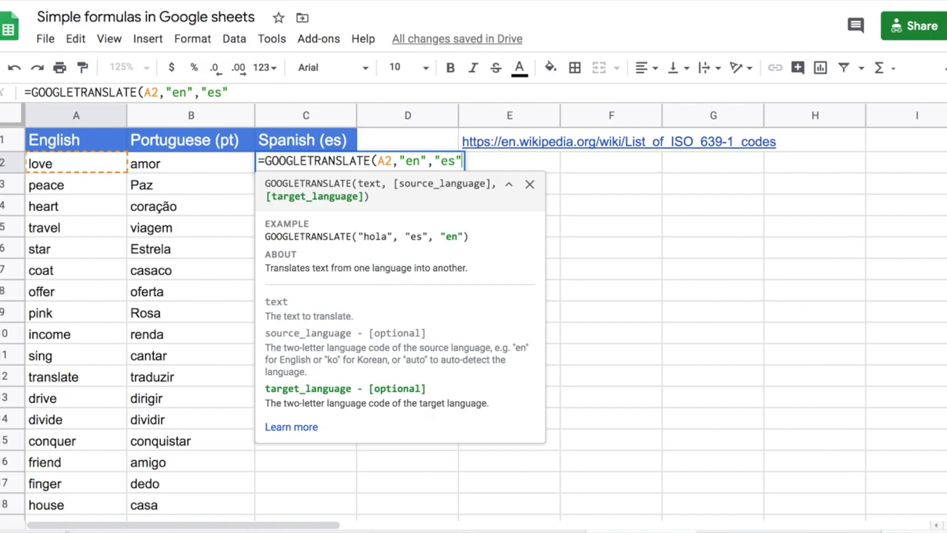
key("Return")
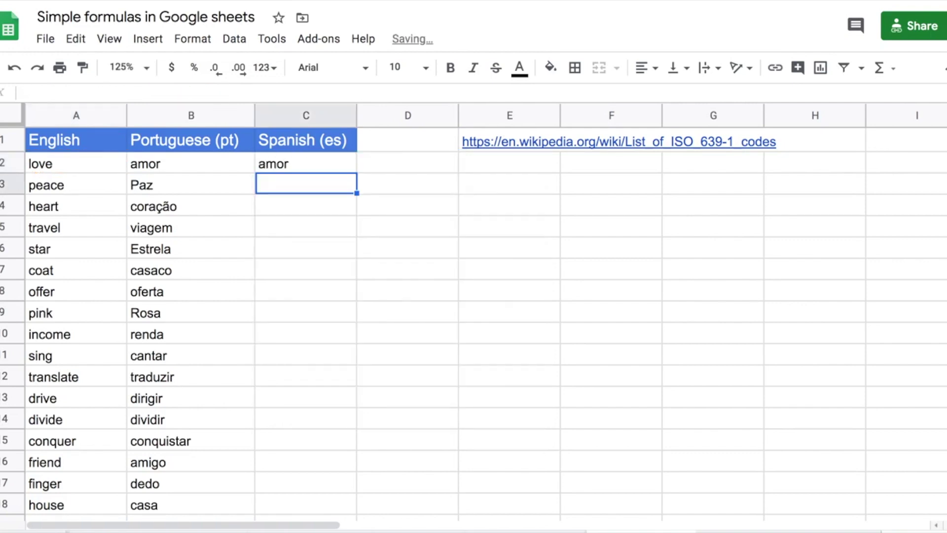
left_click(305, 162)
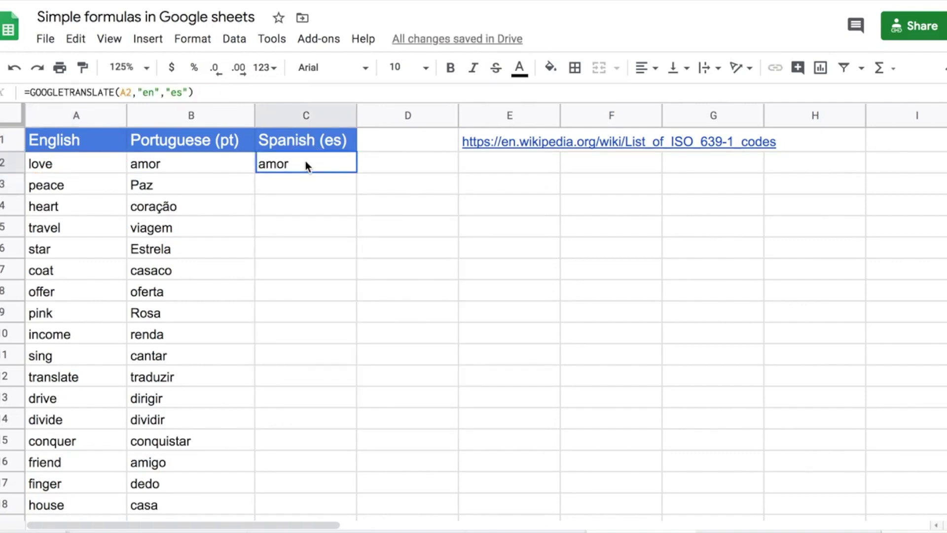
left_click(173, 166)
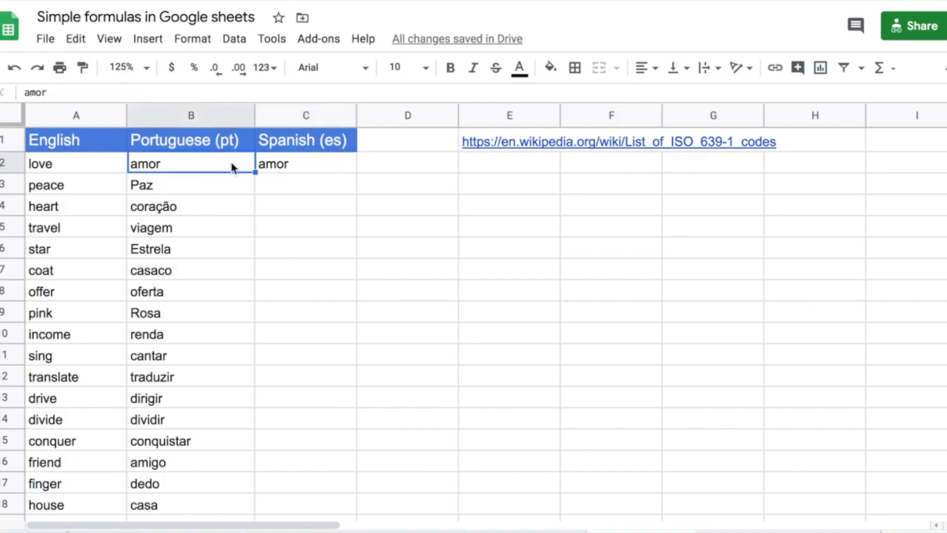
- Fill the Spanish translation formula from C2 down the column for all listed English words
left_click(318, 171)
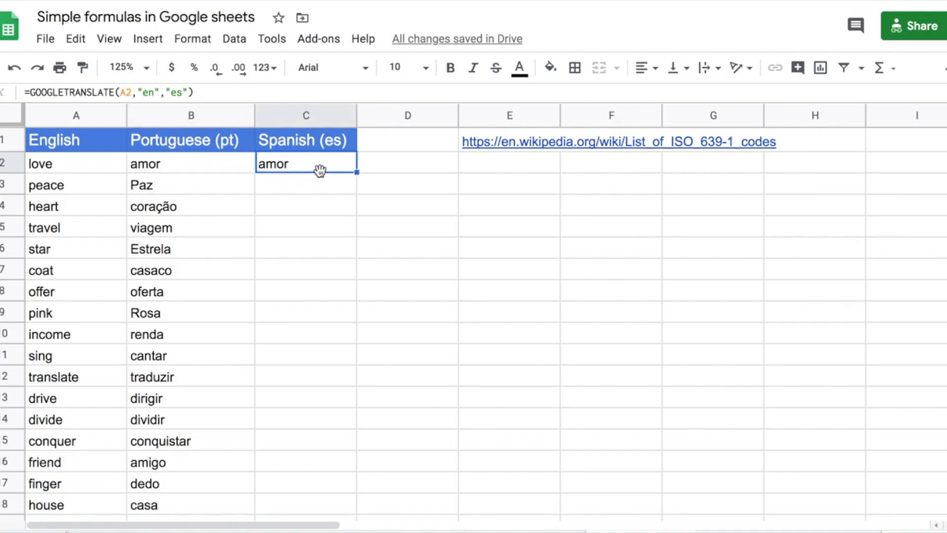
double_click(356, 172)
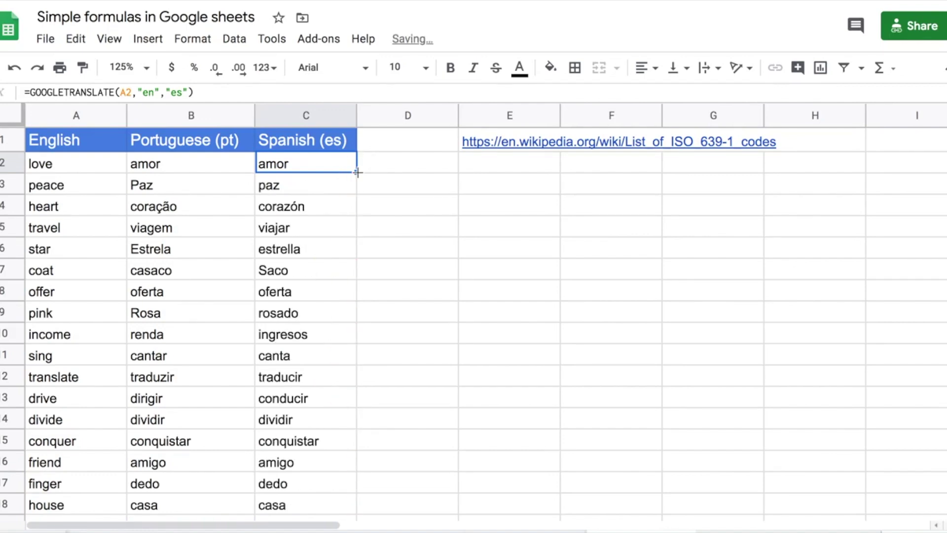
- Inspect the contents of Spanish cells C3 through C12 and compare them with Portuguese cell B2 to distinguish formulas from plain text
left_click(326, 190)
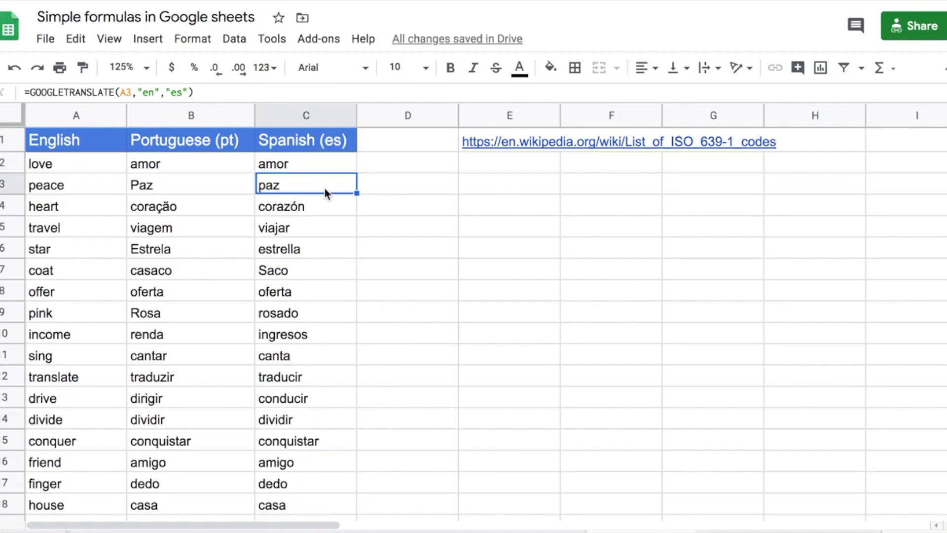
key("Down")
key("Down")
key("Down")
key("Down")
key("Down")
key("Down")
key("Down")
key("Down")
key("Down")
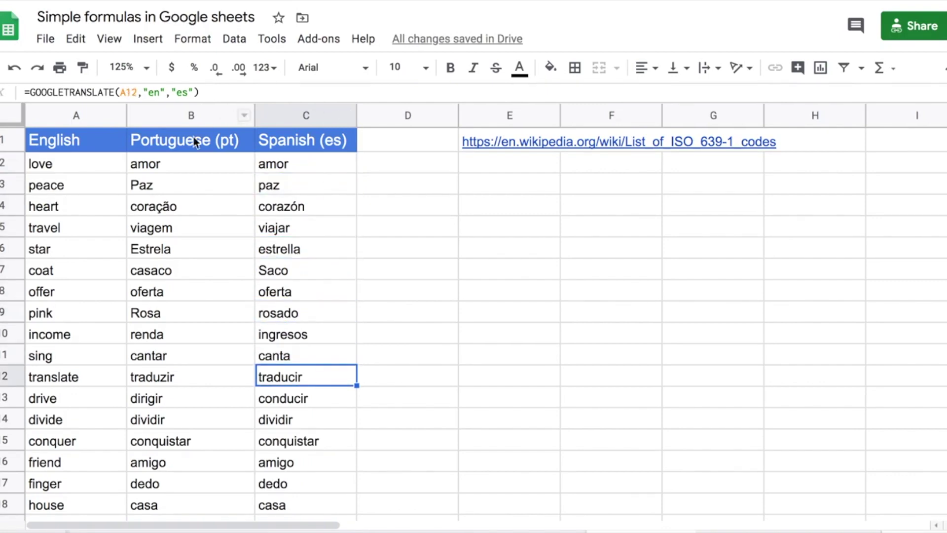
left_click(185, 163)
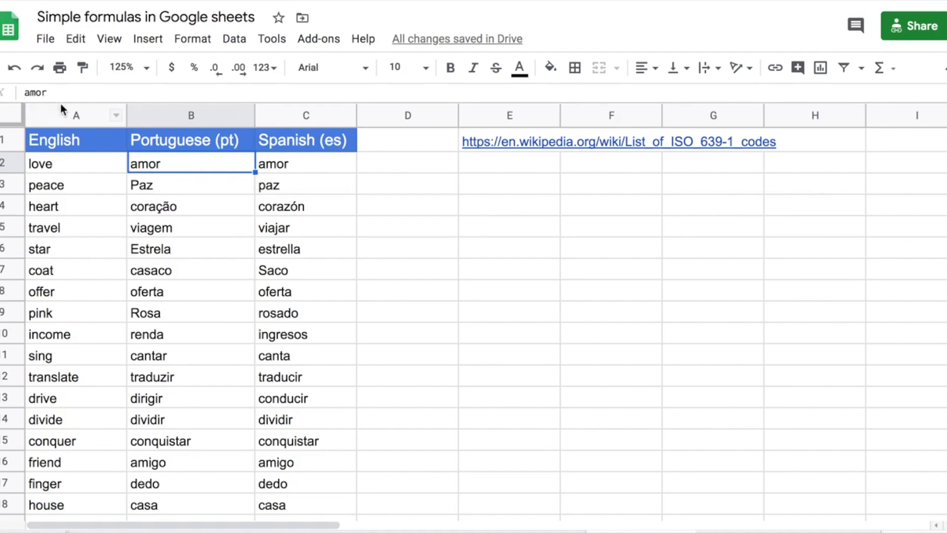
- Copy the Spanish translations in C2:C19 and paste them back over themselves as values only
left_click(302, 169)
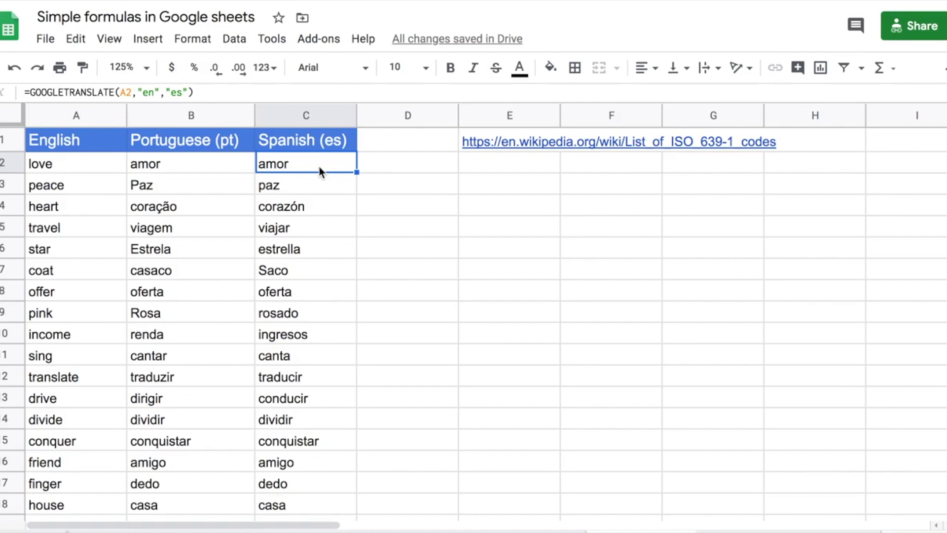
left_click(302, 166)
left_click(306, 256)
left_click_drag(306, 255, 316, 376)
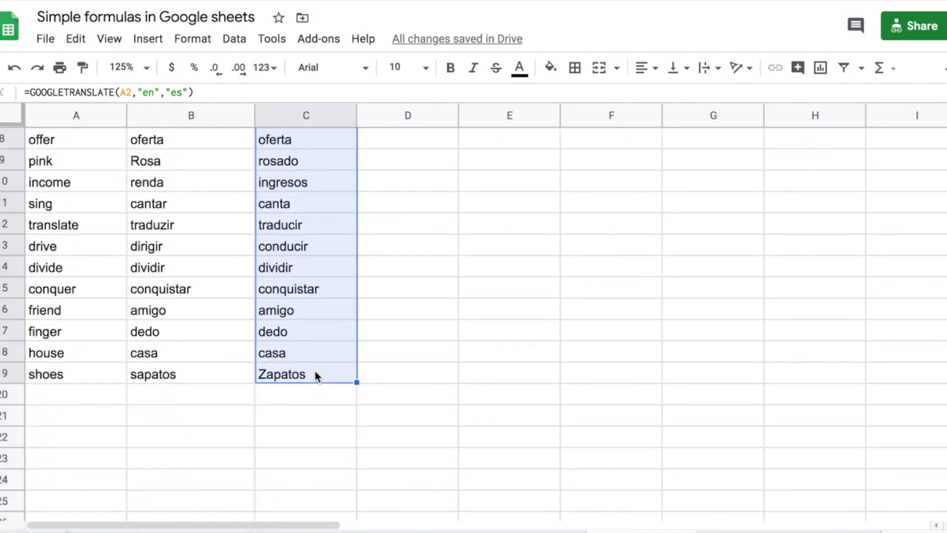
scroll(316, 376, "up", 3)
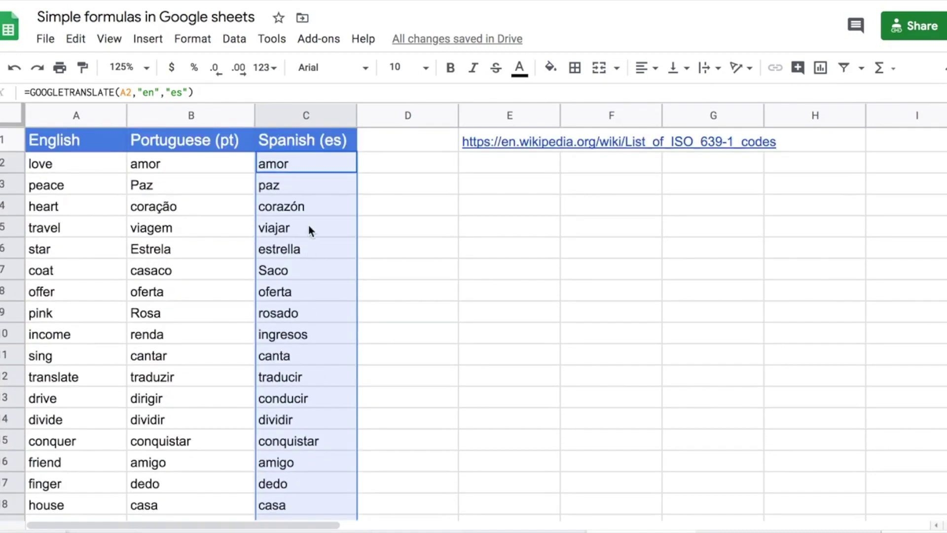
key("ctrl+c")
left_click(308, 164)
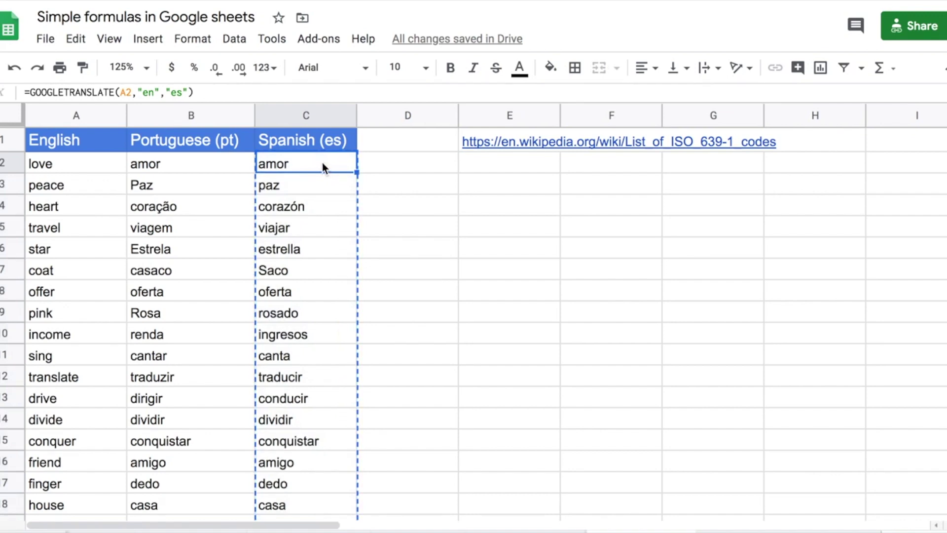
right_click(308, 166)
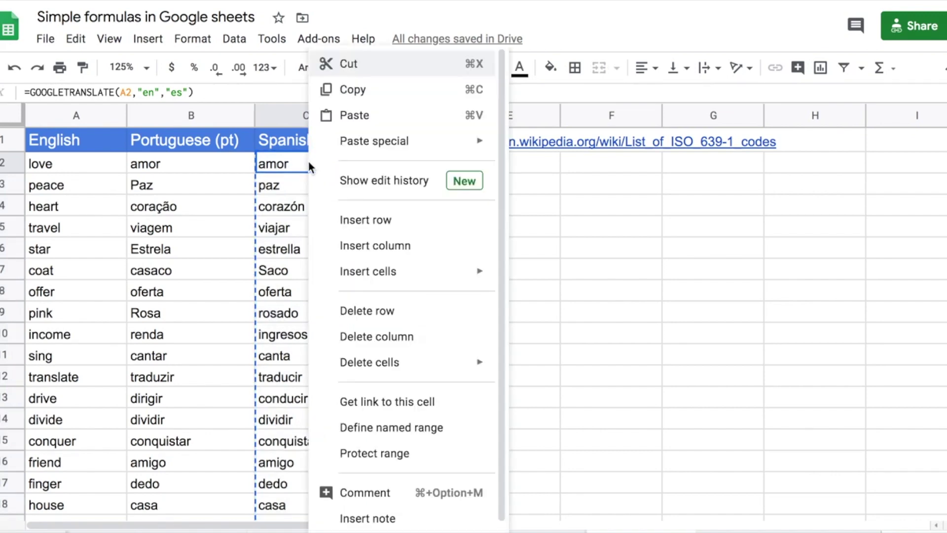
mouse_move(378, 152)
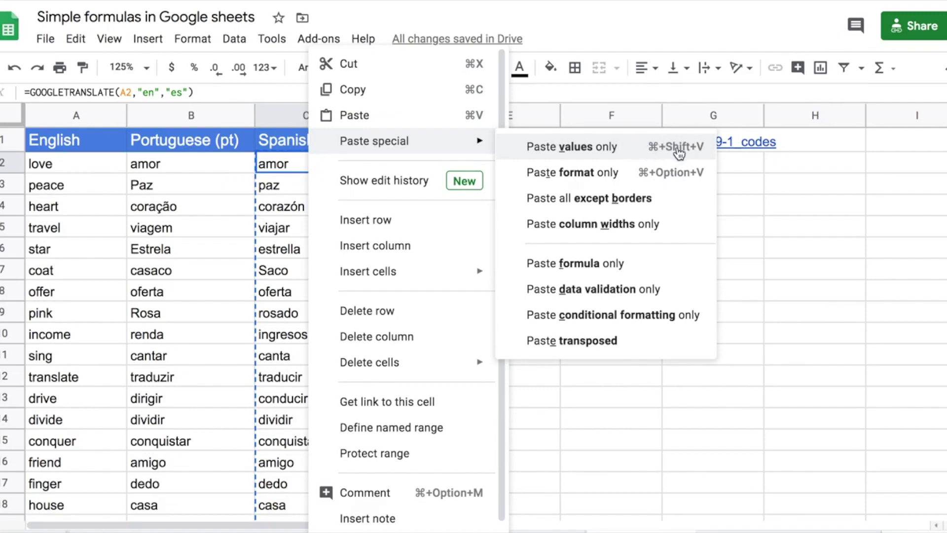
left_click(627, 150)
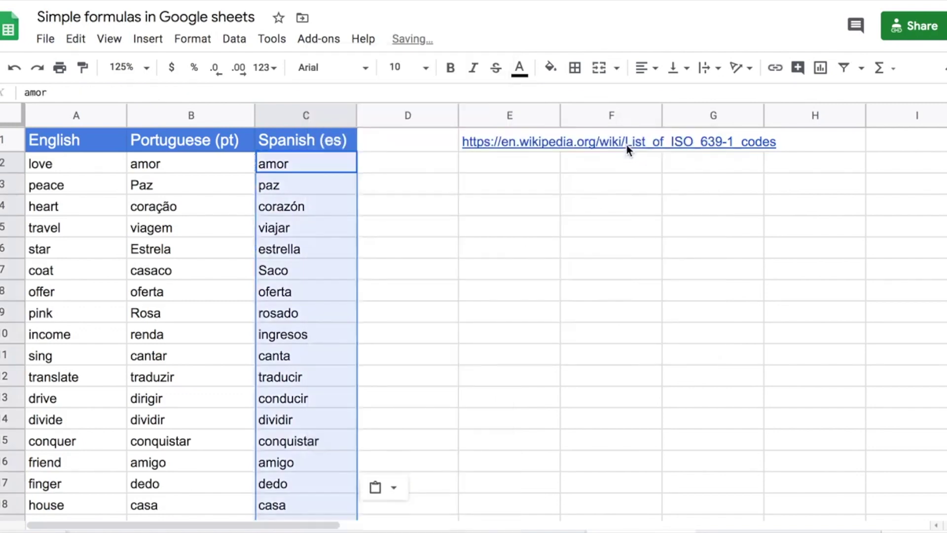
- Inspect the contents of Spanish cells C2 through C10 to check whether they hold formulas or plain text
left_click(314, 178)
key("Up")
key("Down")
key("Down")
key("Down")
key("Down")
key("Down")
key("Down")
key("Down")
key("Down")
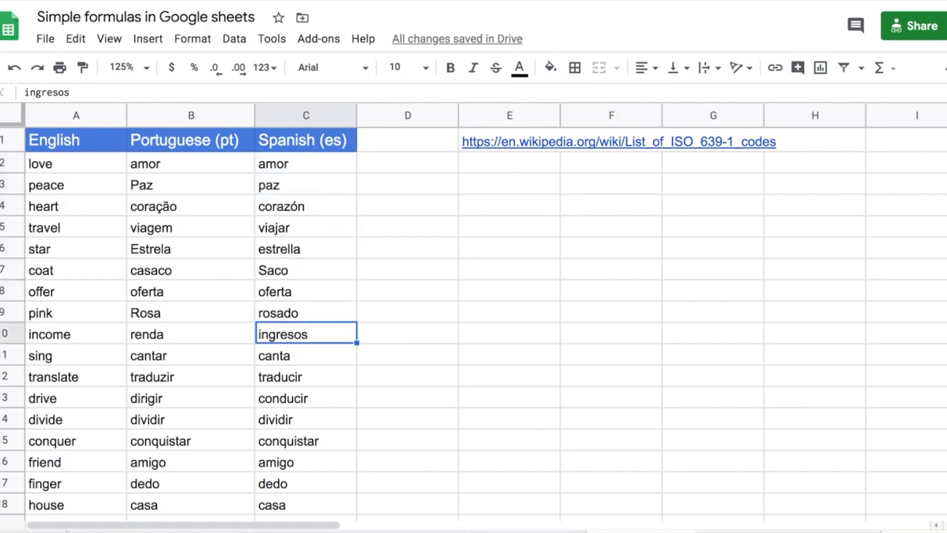
left_click(60, 163)
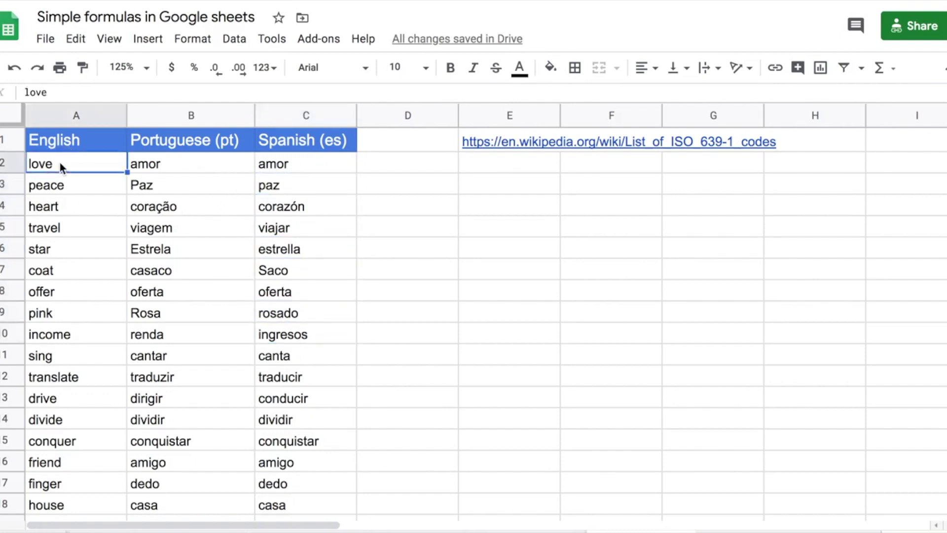
left_click(81, 113)
left_click(194, 113)
left_click(308, 117)
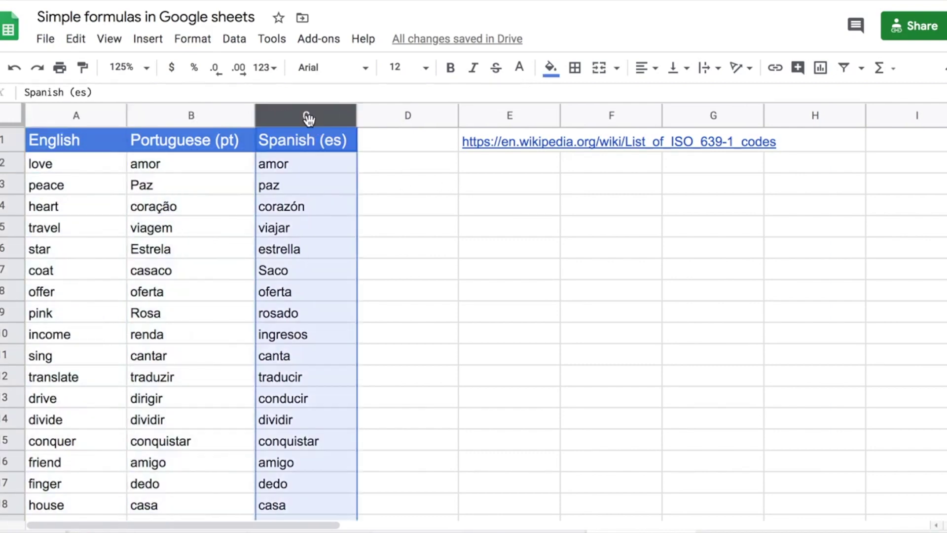